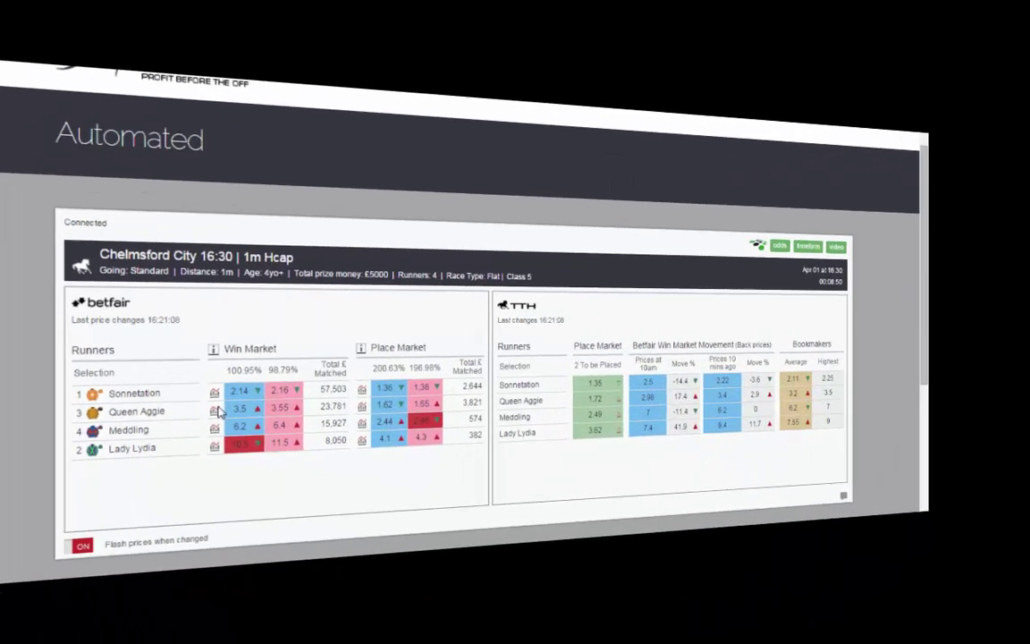
Place a £100 lay bet on Queen Aggie at 3.6 in the Chelmsford City 16:30 ladder.
mouse_move(224, 407)
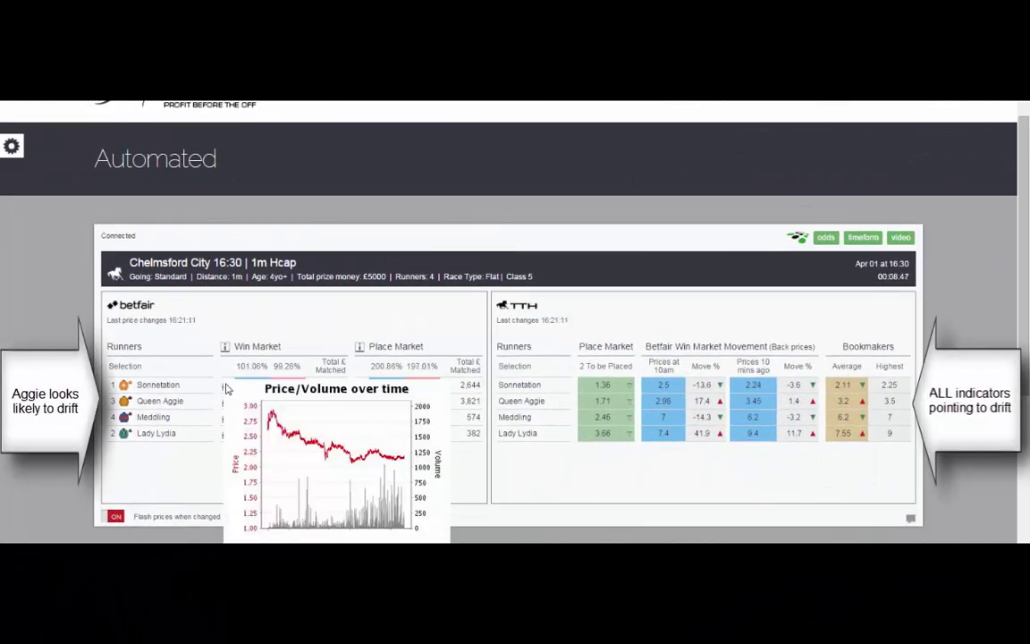
mouse_move(361, 386)
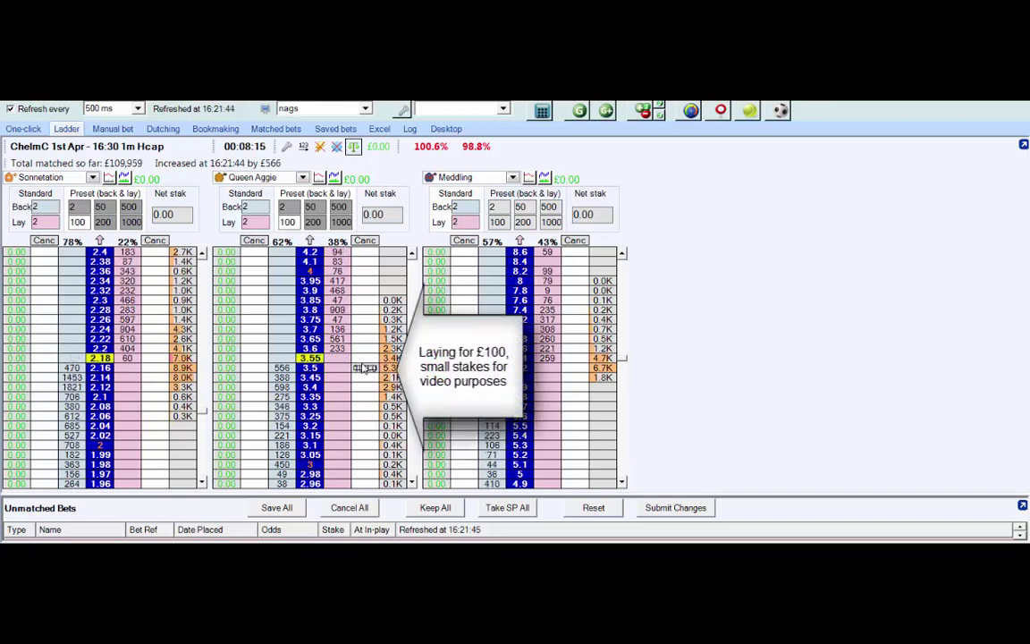
click(362, 363)
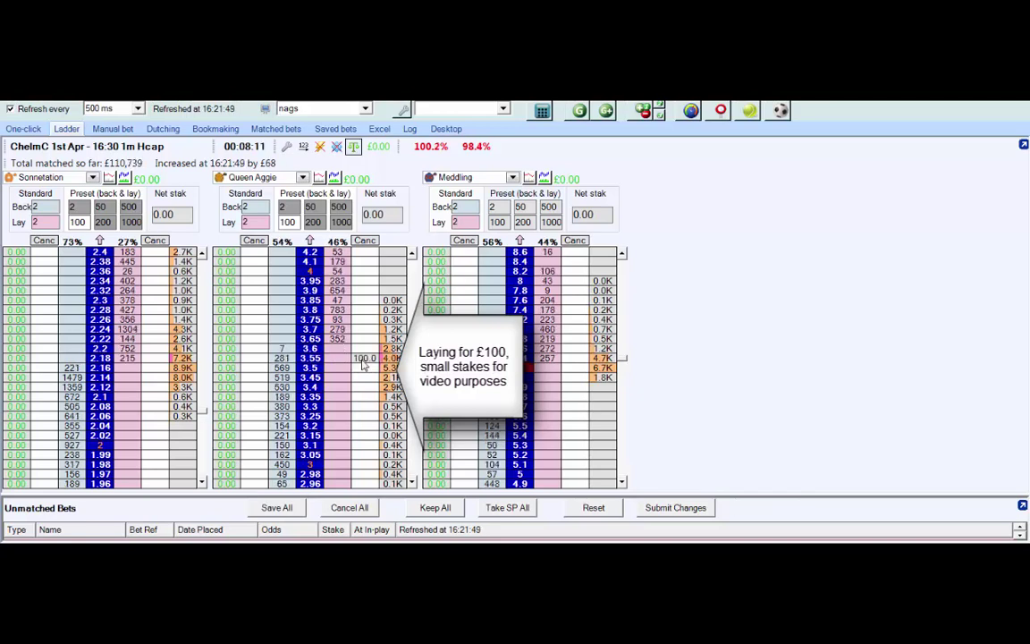
click(365, 359)
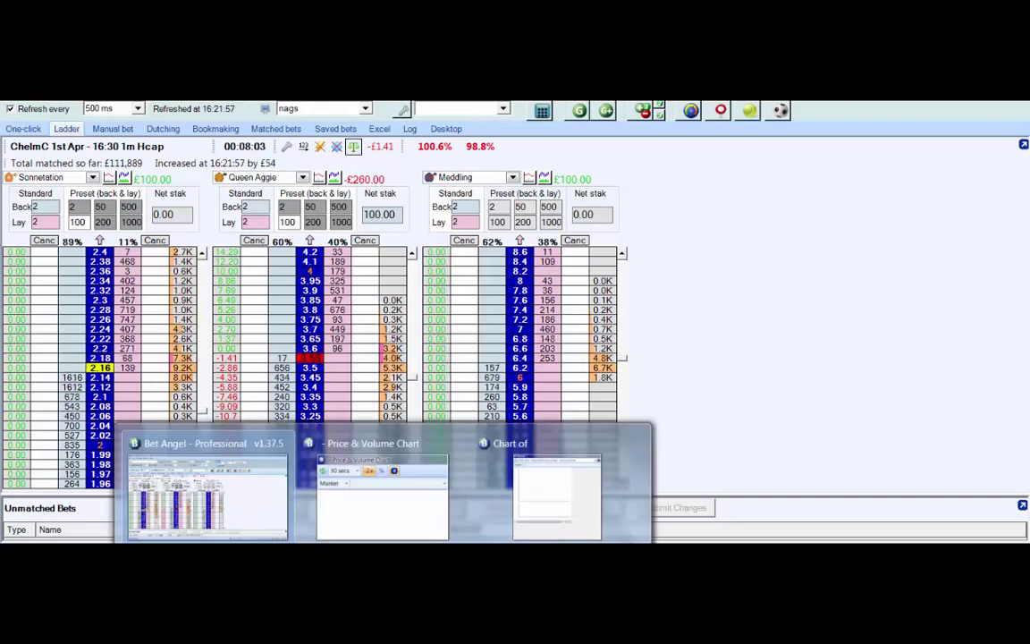
Bring up the Price & Volume chart window and load Queen Aggie into it.
click(367, 528)
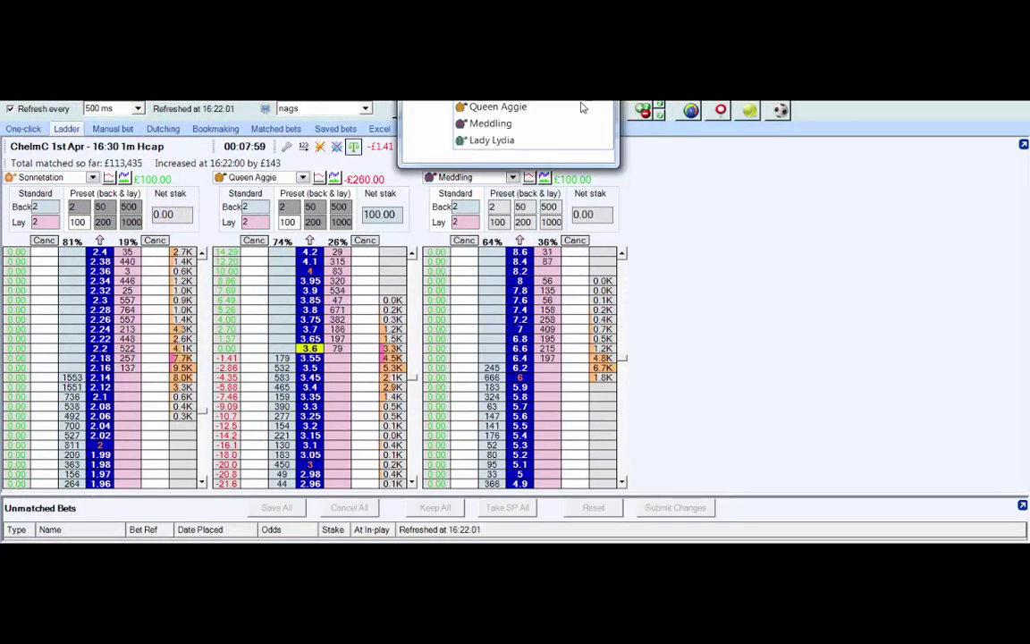
click(582, 105)
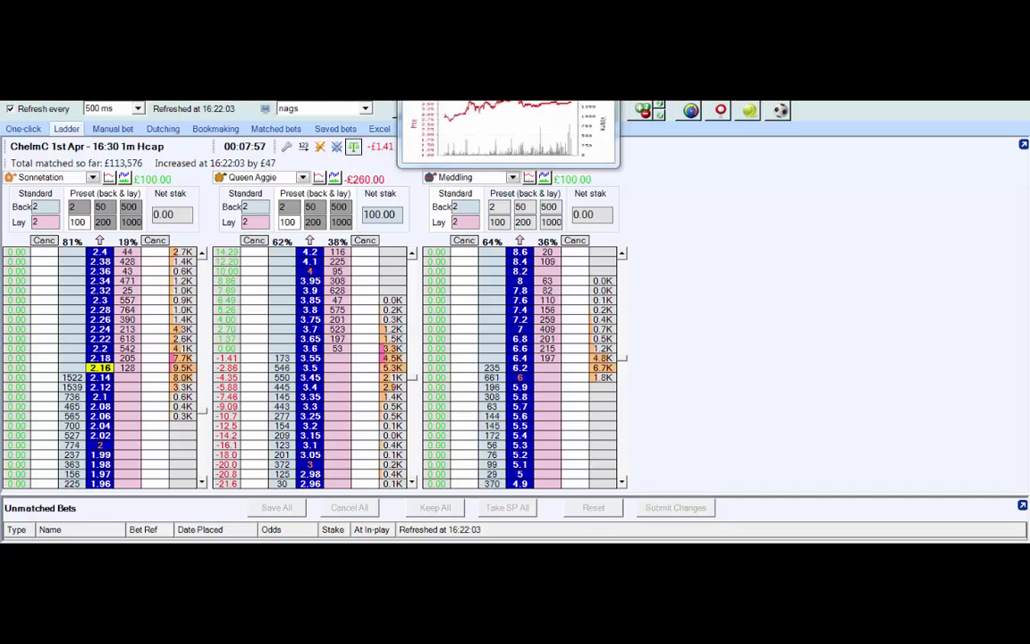
View Queen Aggie in the OHLC back chart with moving average at a 5 second interval, and minimise that chart.
mouse_move(367, 537)
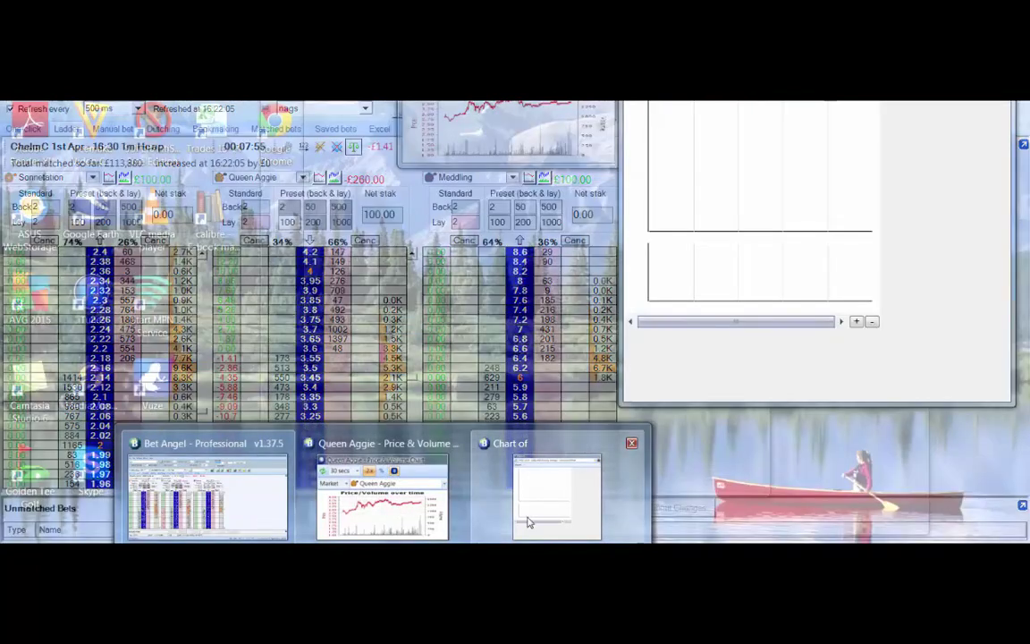
click(529, 520)
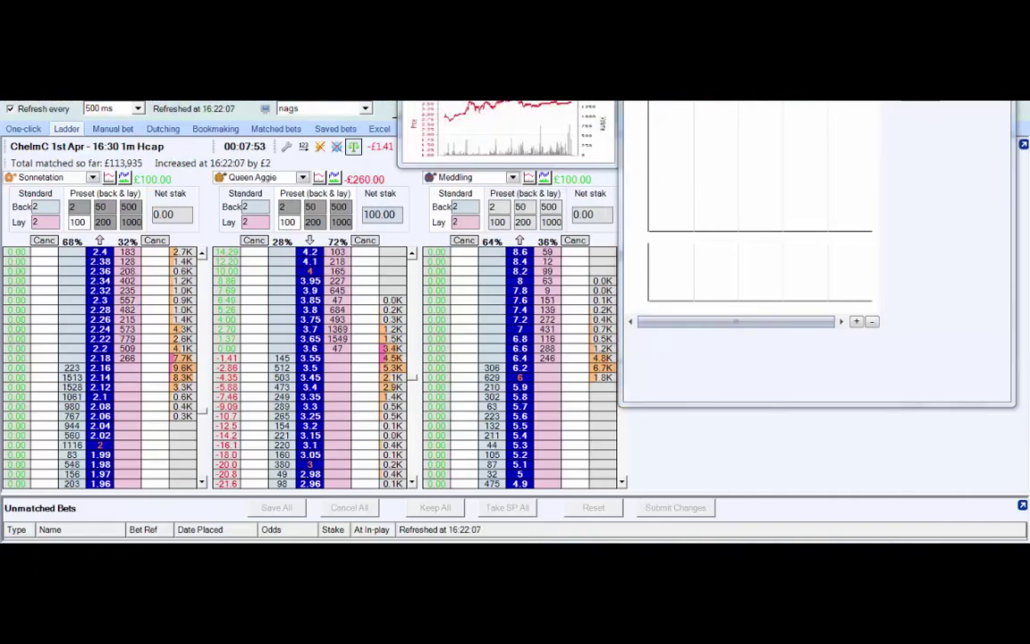
drag(855, 36, 848, 124)
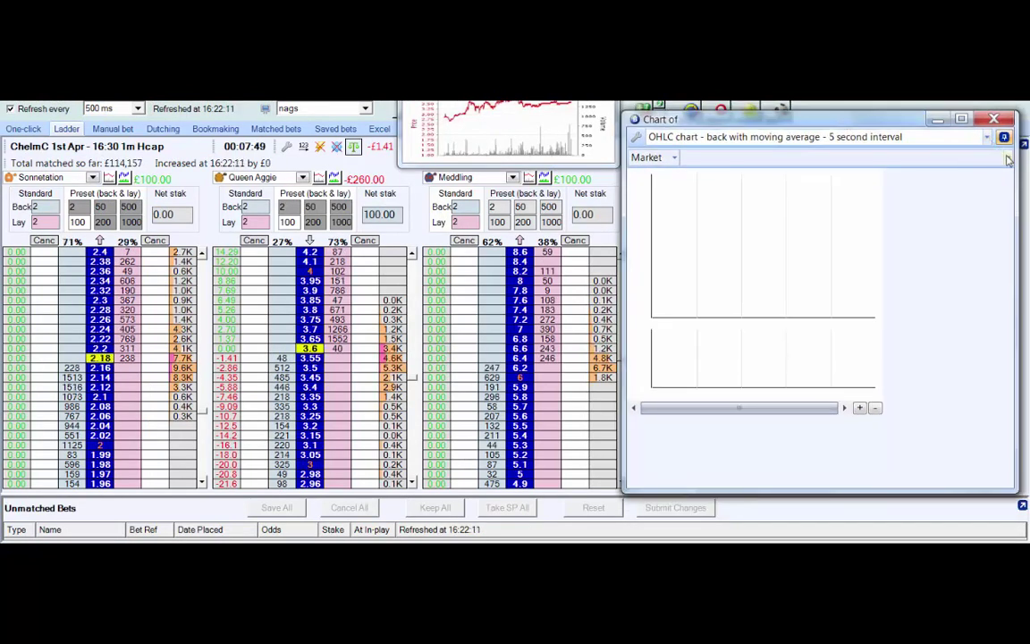
click(1008, 159)
click(943, 193)
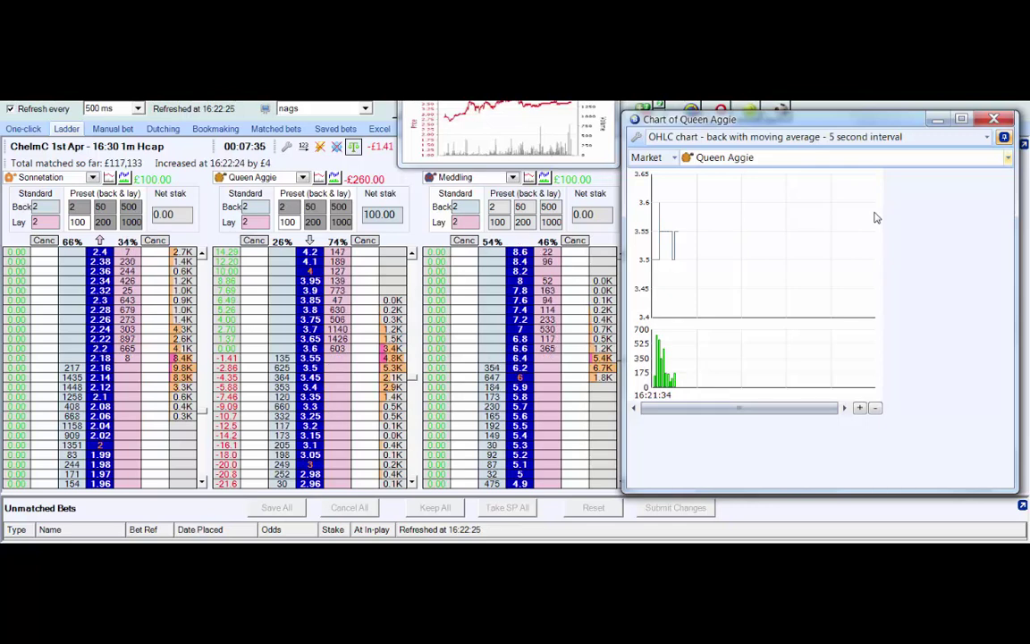
click(938, 120)
click(940, 126)
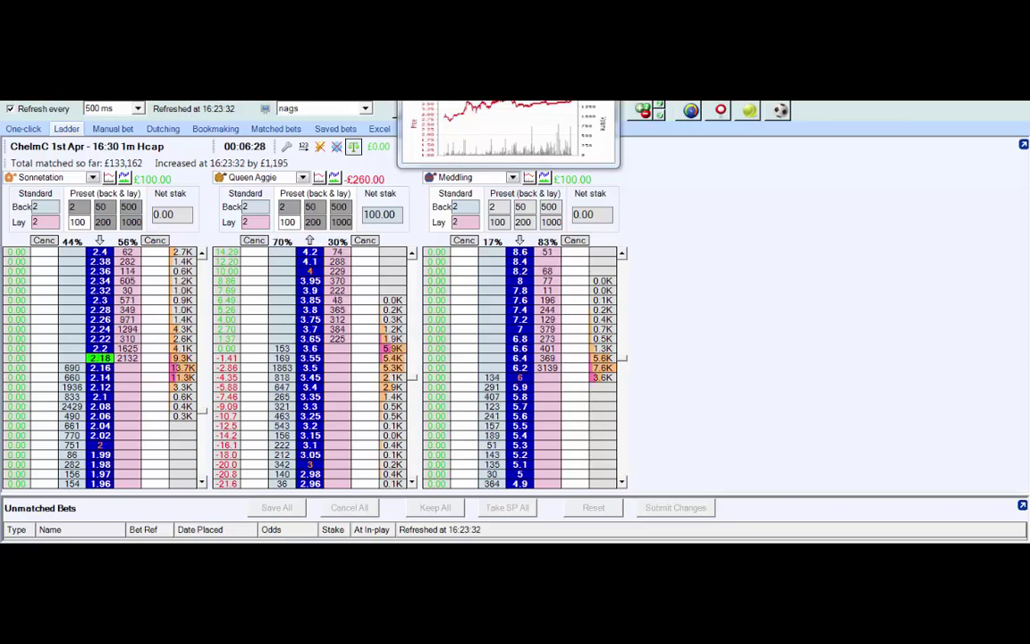
Check the TTH odds page for the race, and lay Queen Aggie for another £100 at 3.7 in the Bet Angel ladder.
key(alt+Tab)
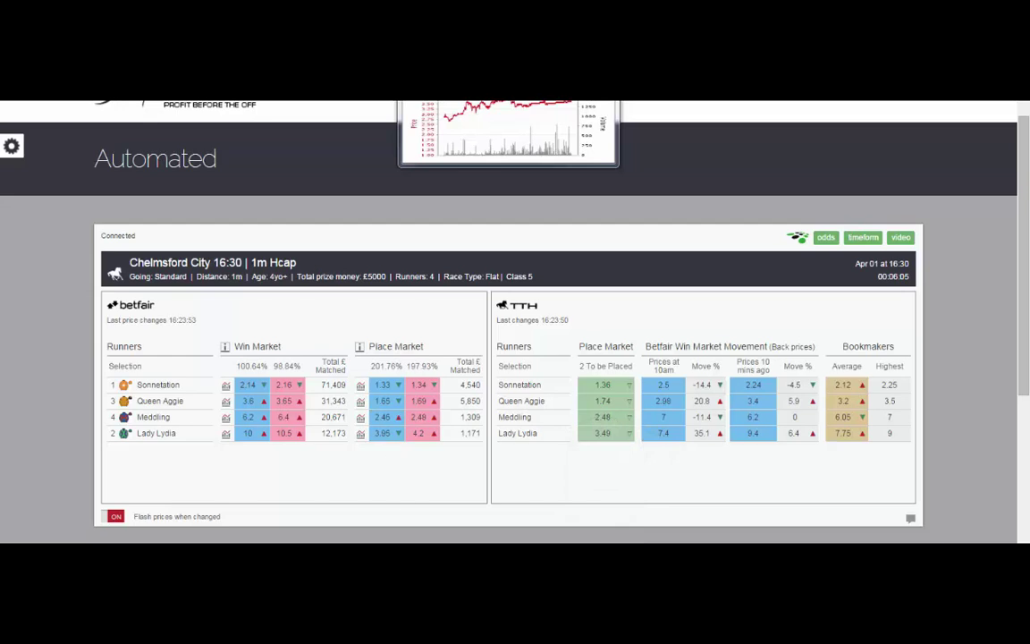
click(254, 474)
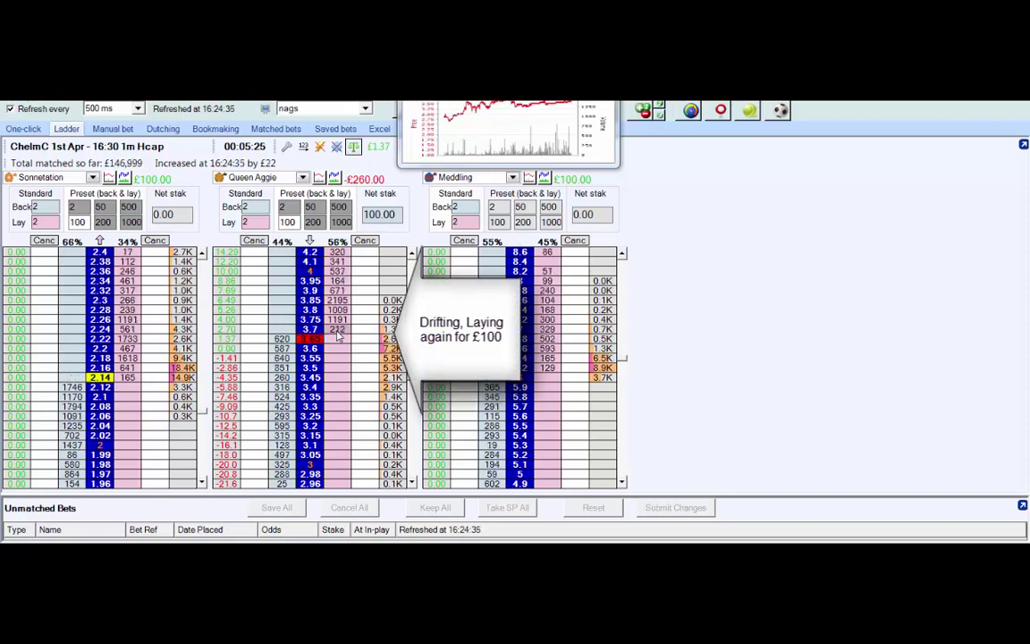
click(339, 331)
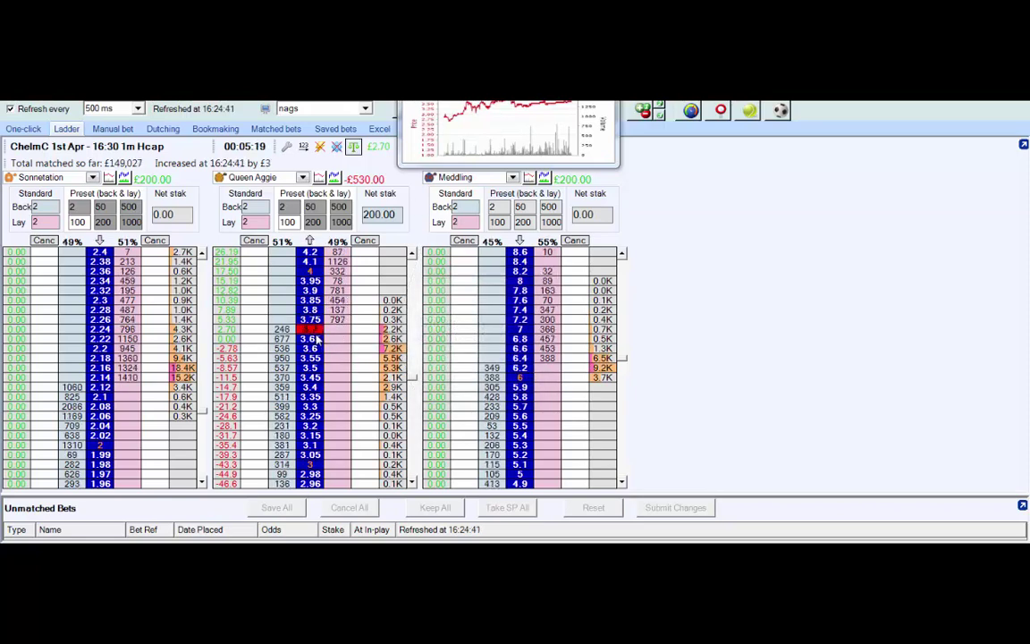
Review the runners' price movements on the TTH page, and back Queen Aggie for £100 at 3.85 in the Bet Angel ladder.
key(alt+Tab)
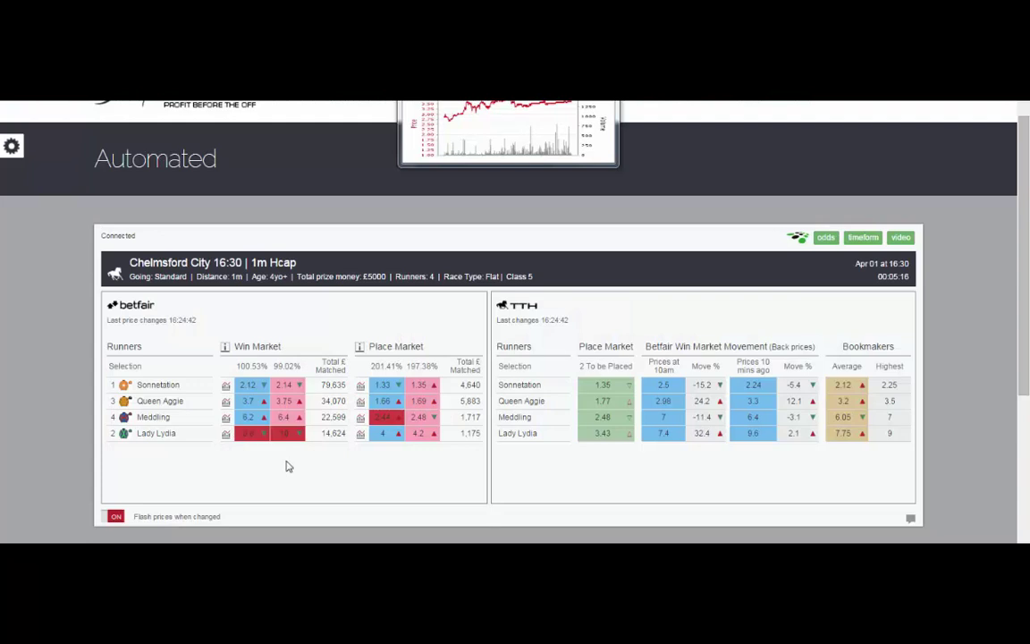
mouse_move(228, 407)
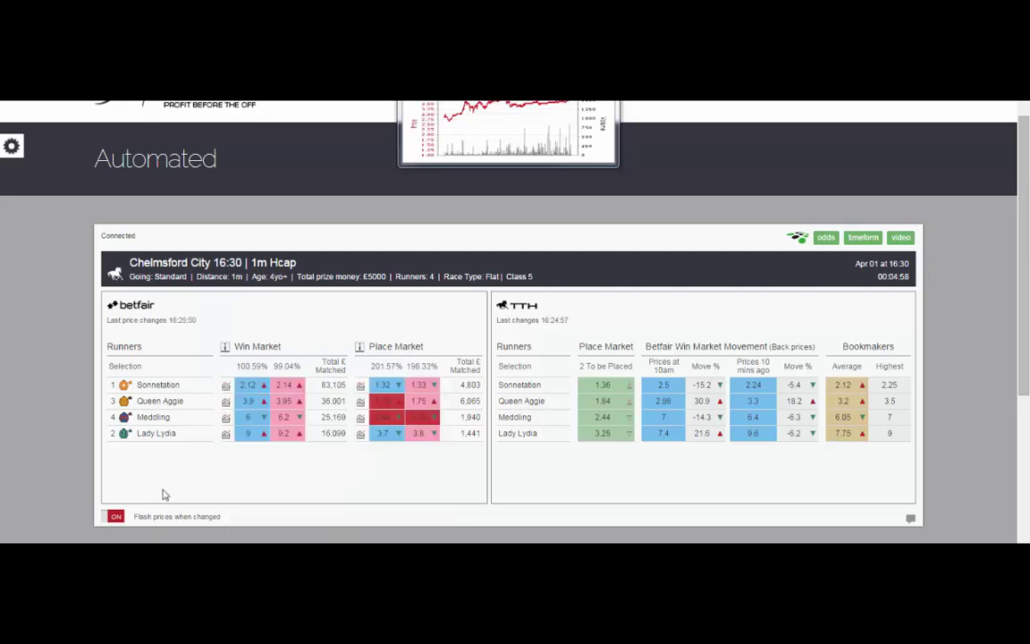
mouse_move(228, 426)
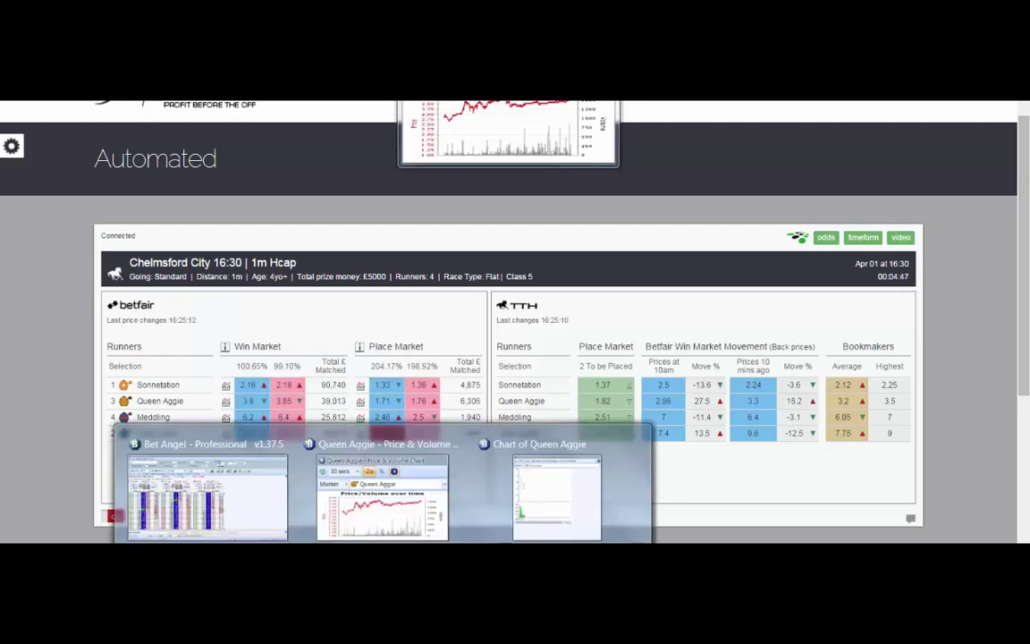
click(196, 487)
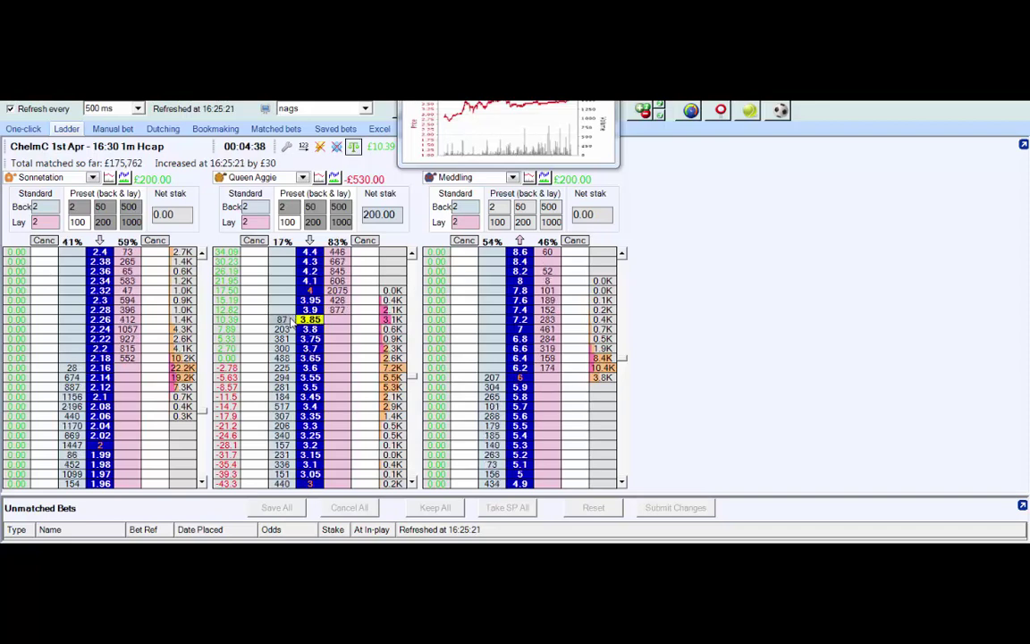
click(288, 321)
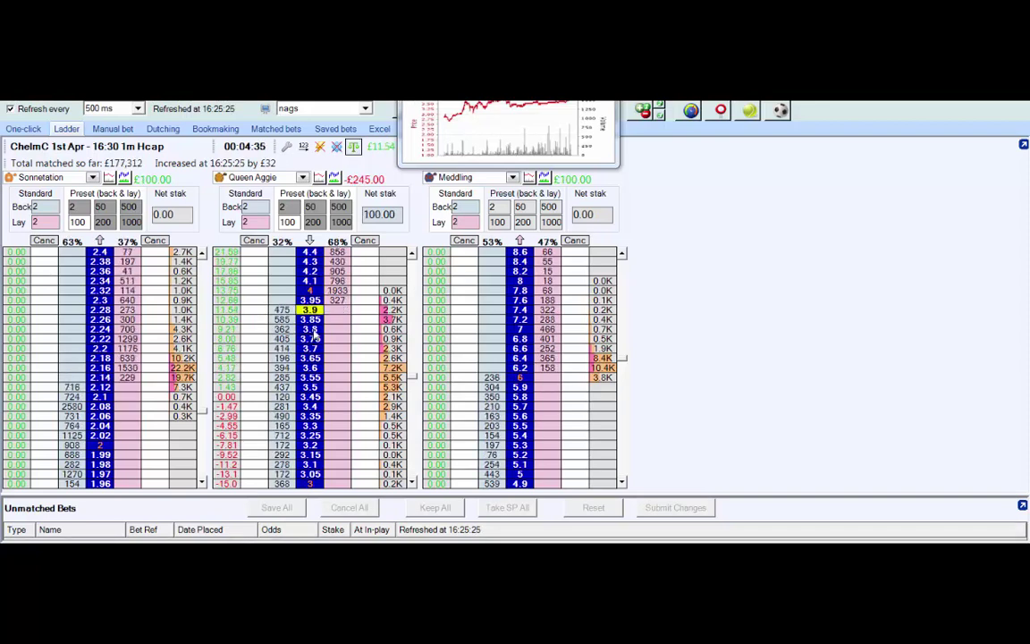
Compare the bookmaker and win-market prices on the TTH page, and back Queen Aggie for £100 at 4.3 in the Bet Angel ladder.
click(413, 255)
click(412, 255)
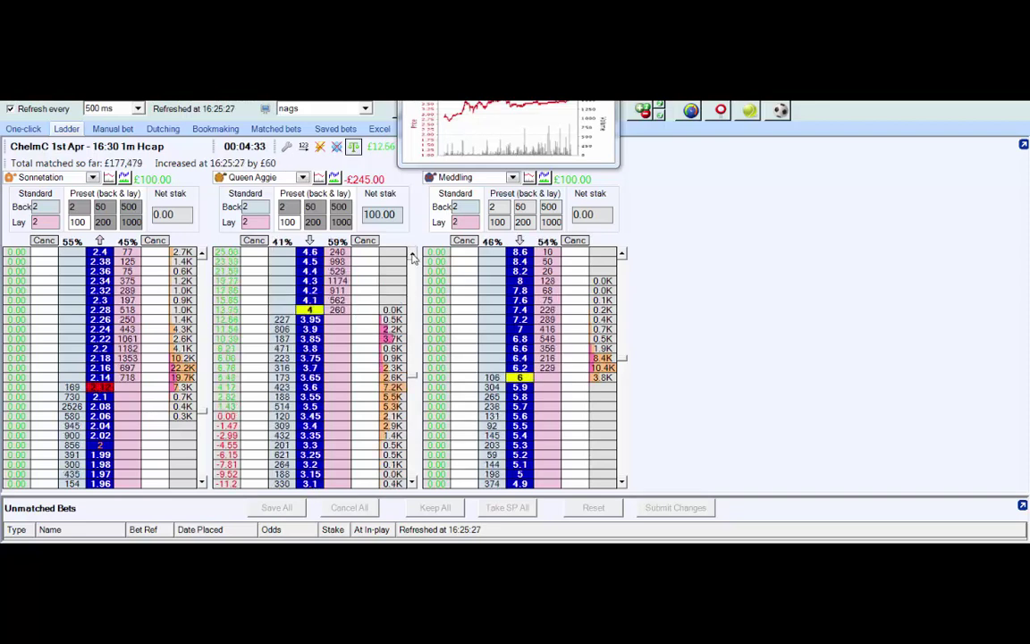
click(412, 254)
click(412, 255)
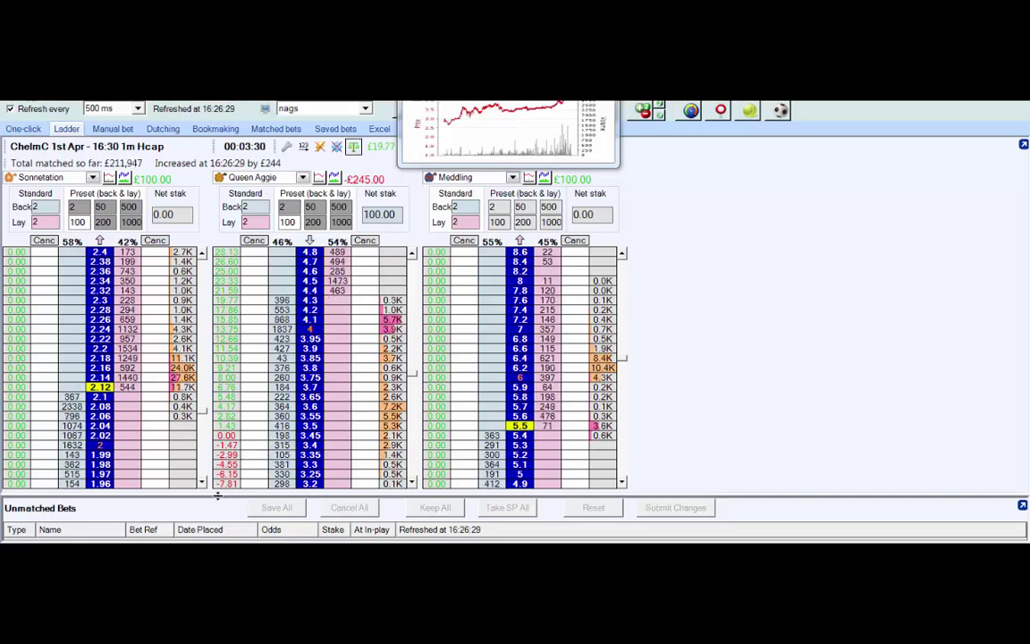
key(alt+Tab)
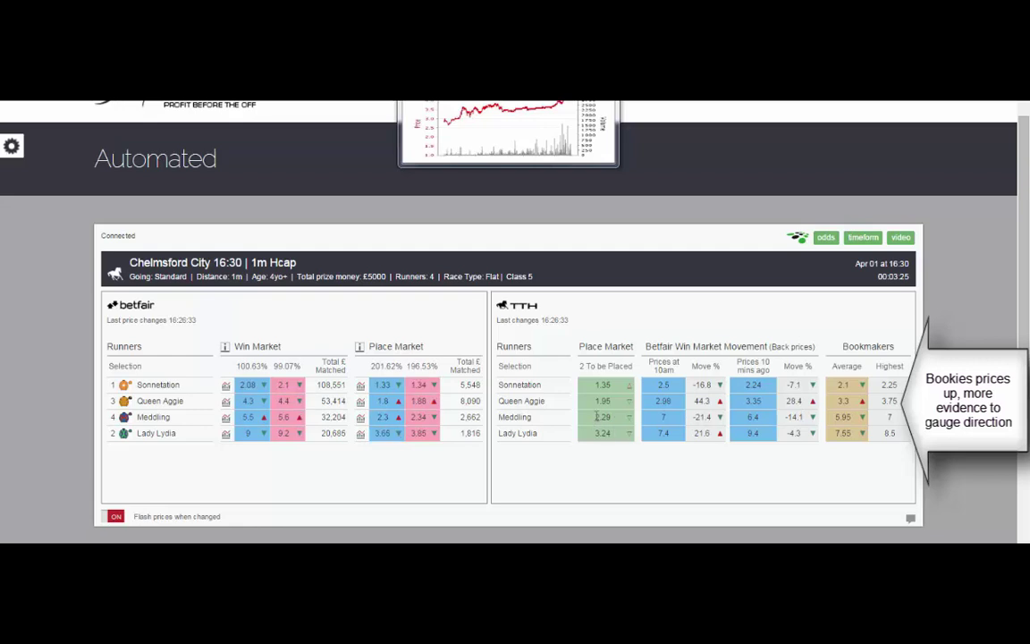
mouse_move(265, 405)
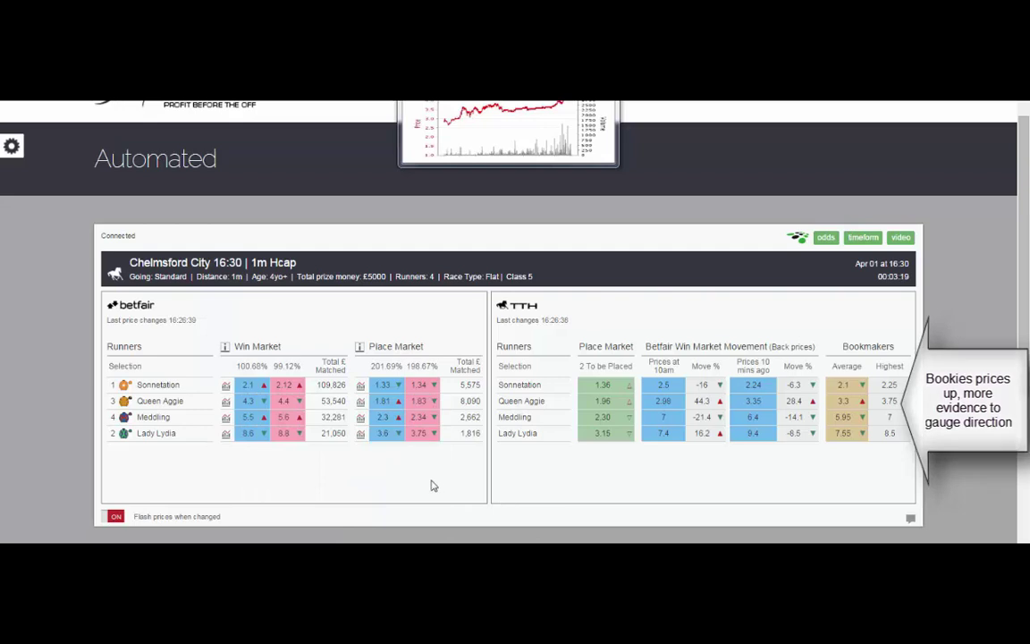
mouse_move(228, 423)
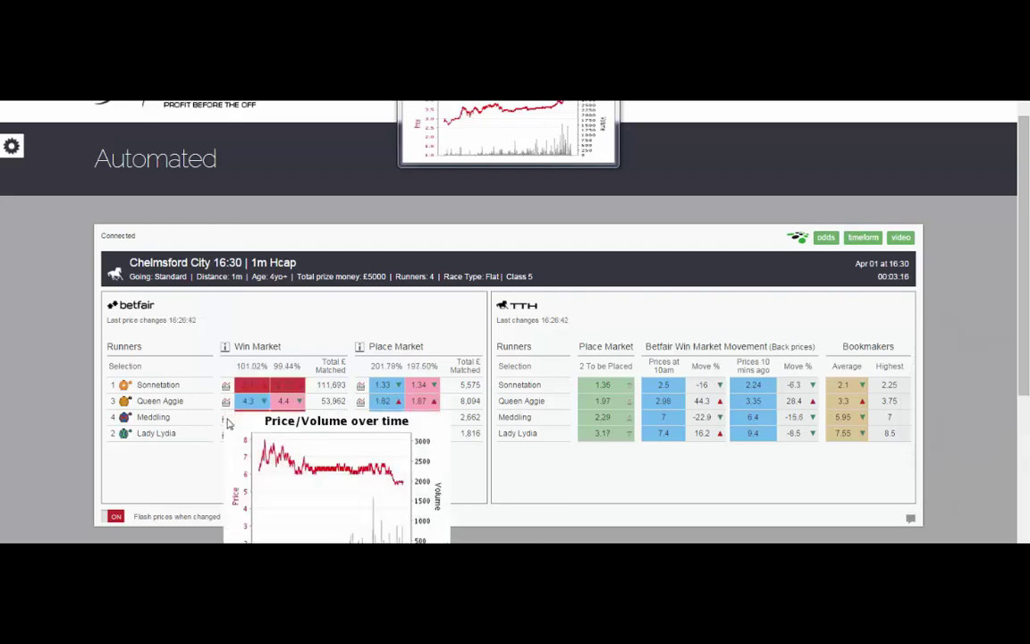
mouse_move(226, 387)
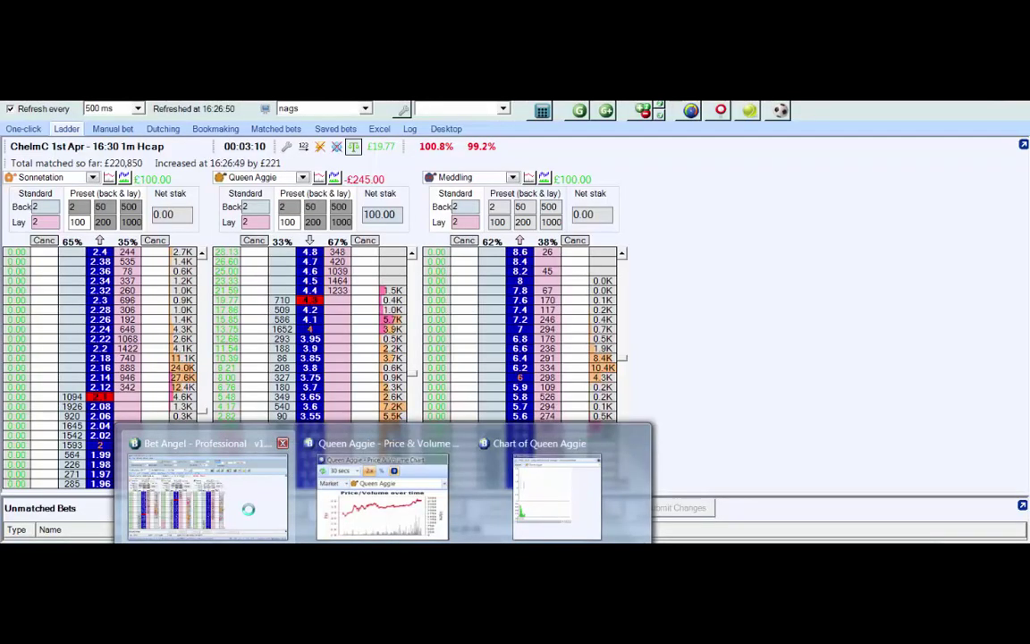
click(249, 509)
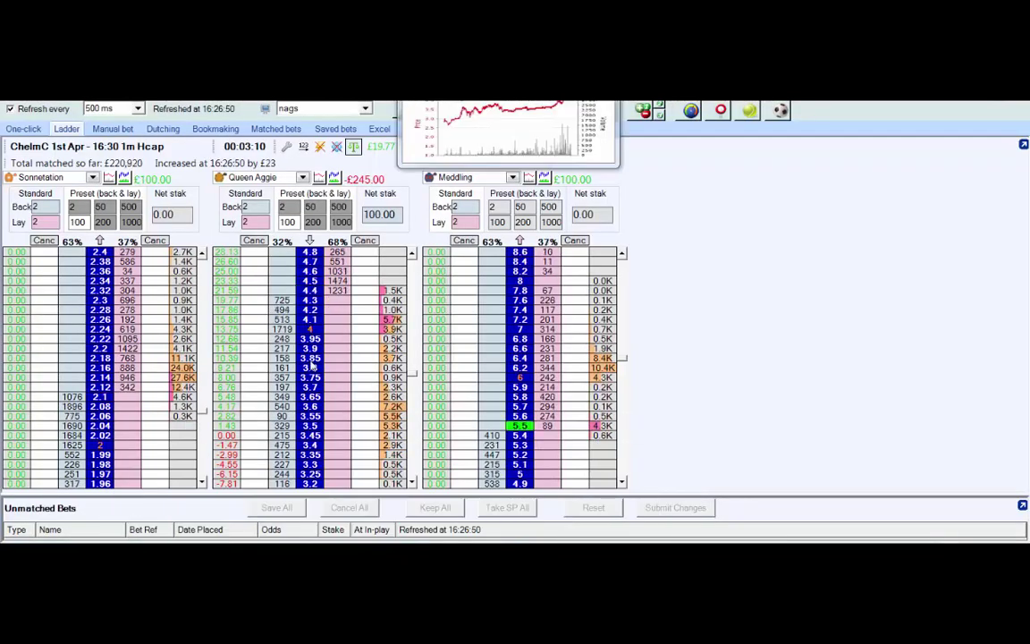
click(289, 304)
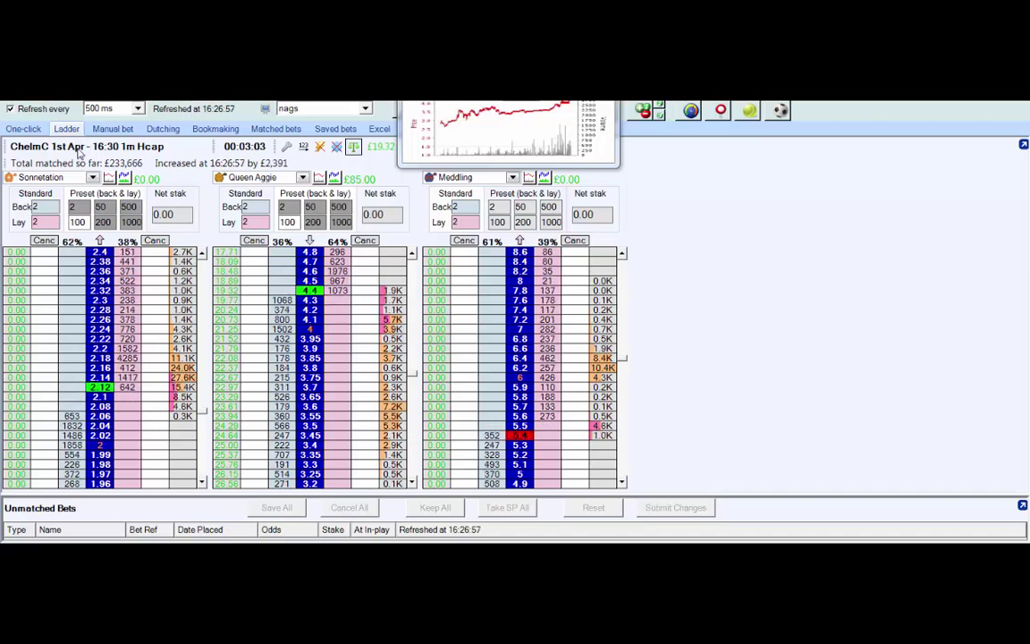
Green up the Chelmsford City 16:30 trade using Queen Aggie's trade profit in the One-click view.
click(24, 129)
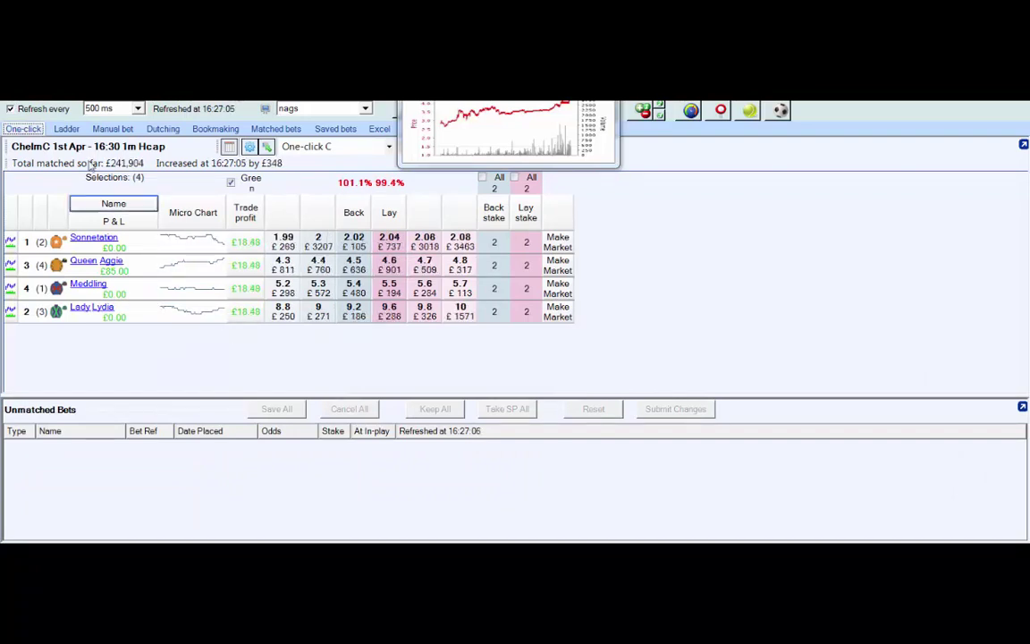
click(67, 129)
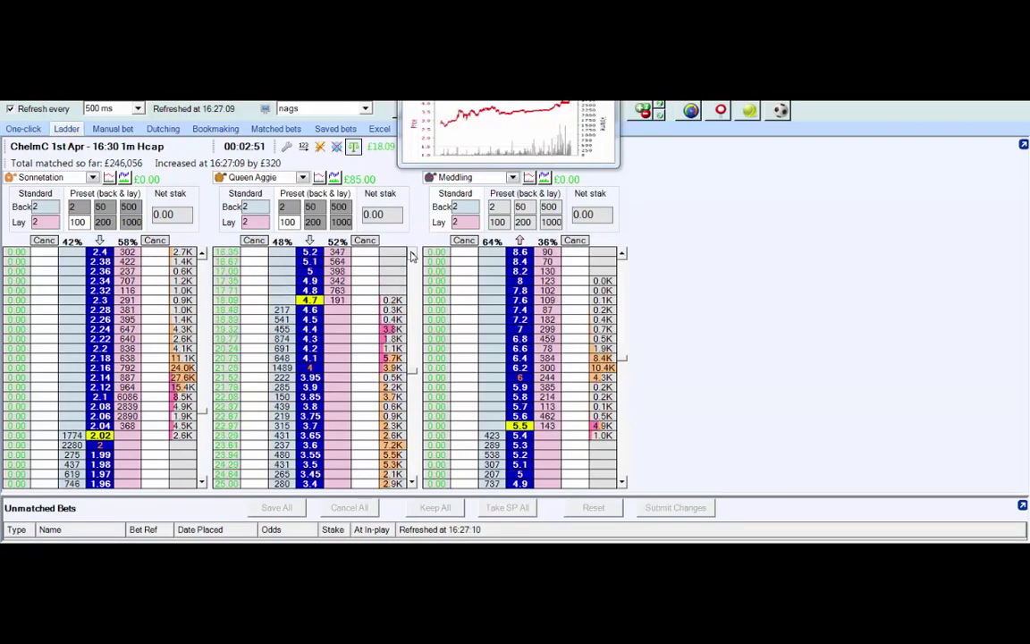
scroll(301, 331, up, 5)
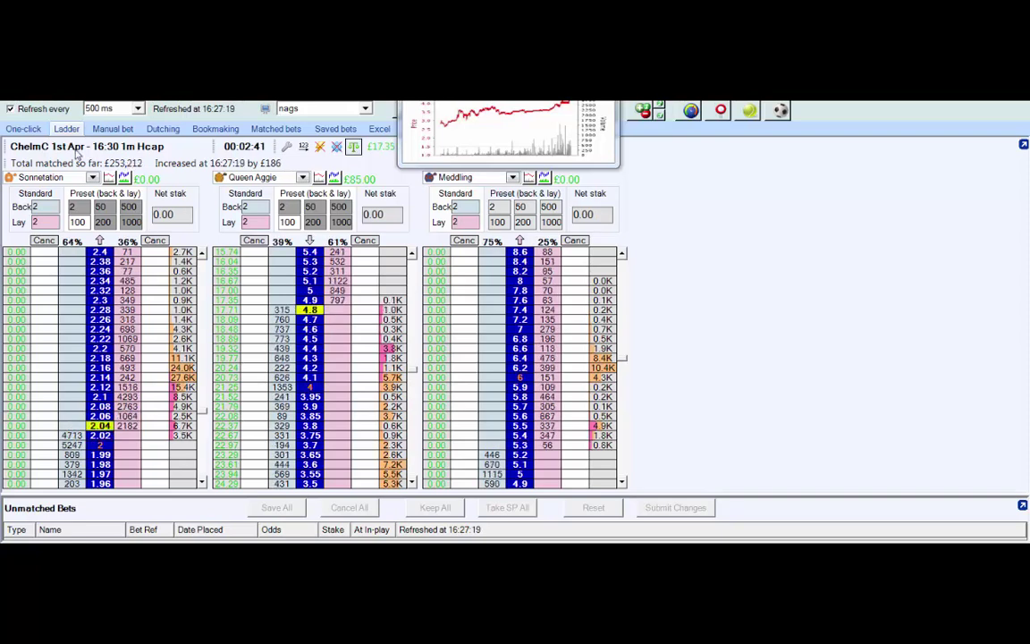
click(25, 129)
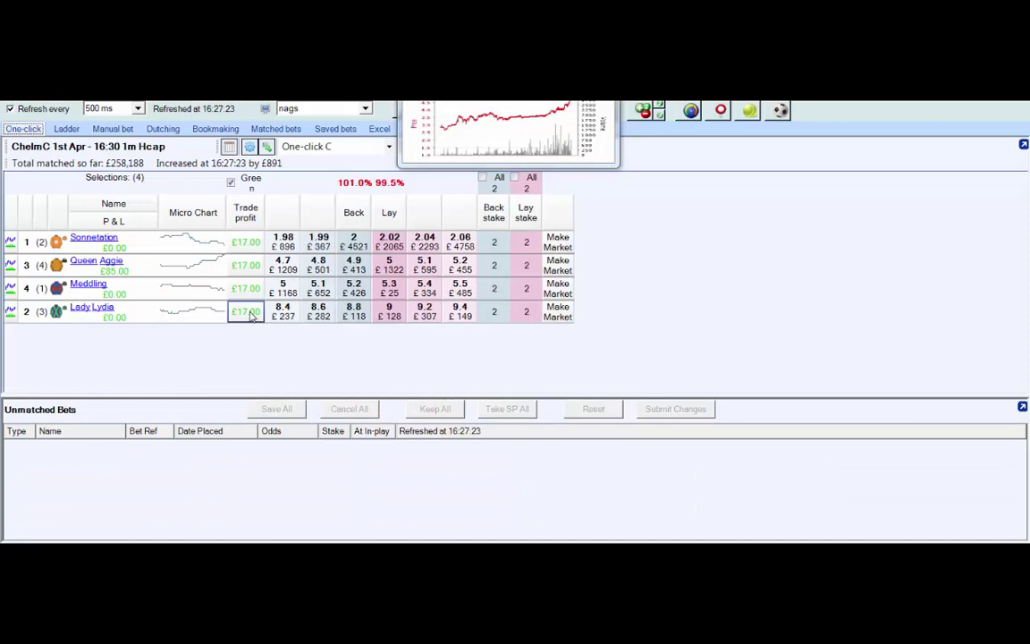
click(244, 268)
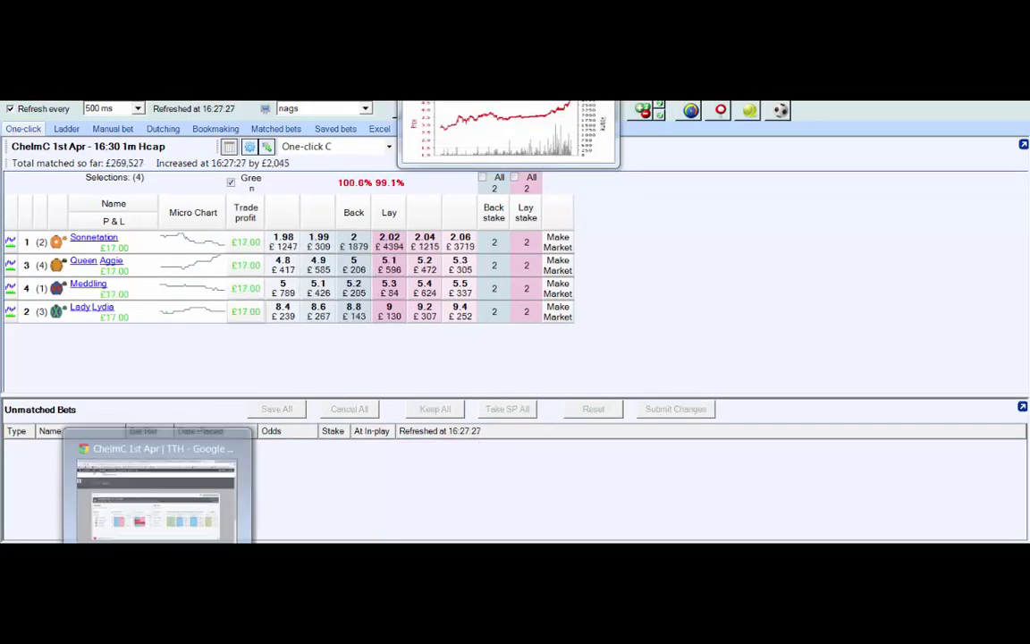
Switch to the TTH page and examine the Wincanton 17:20 win-market price charts and movements around Storm In September.
key(alt+Tab)
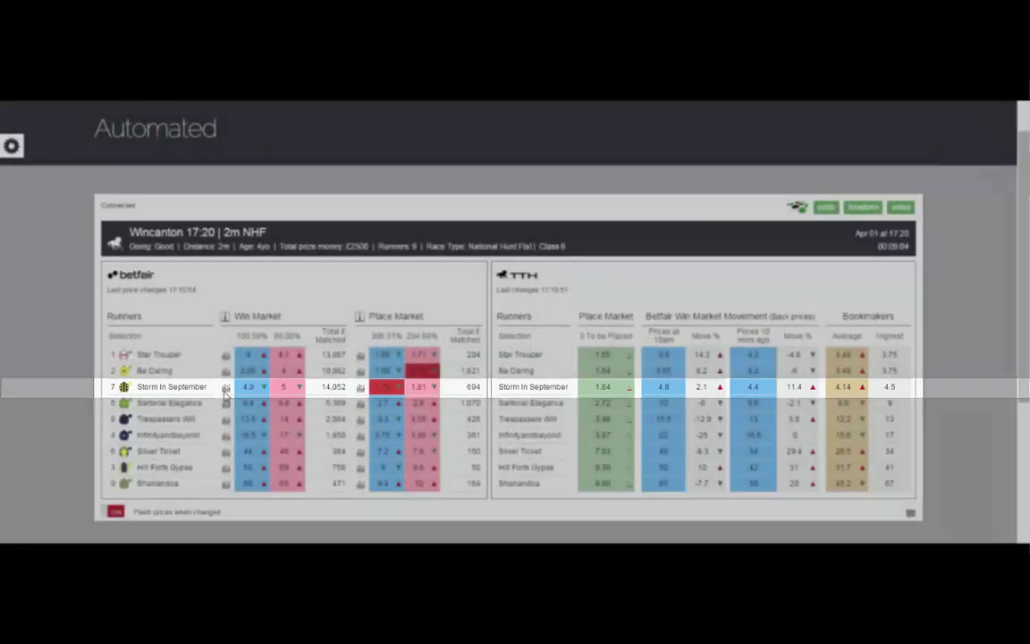
mouse_move(226, 392)
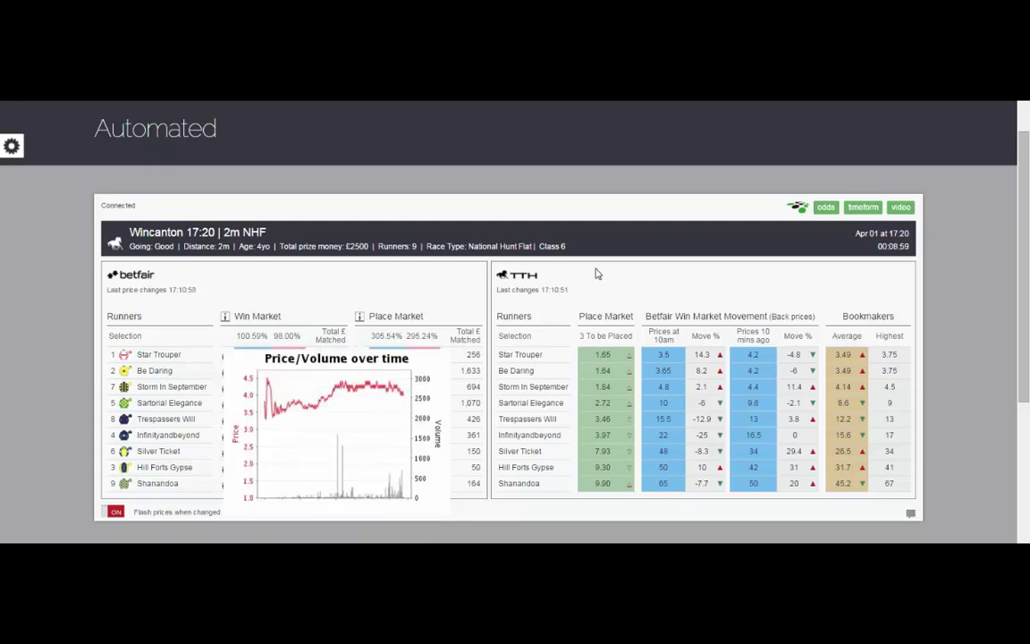
mouse_move(440, 403)
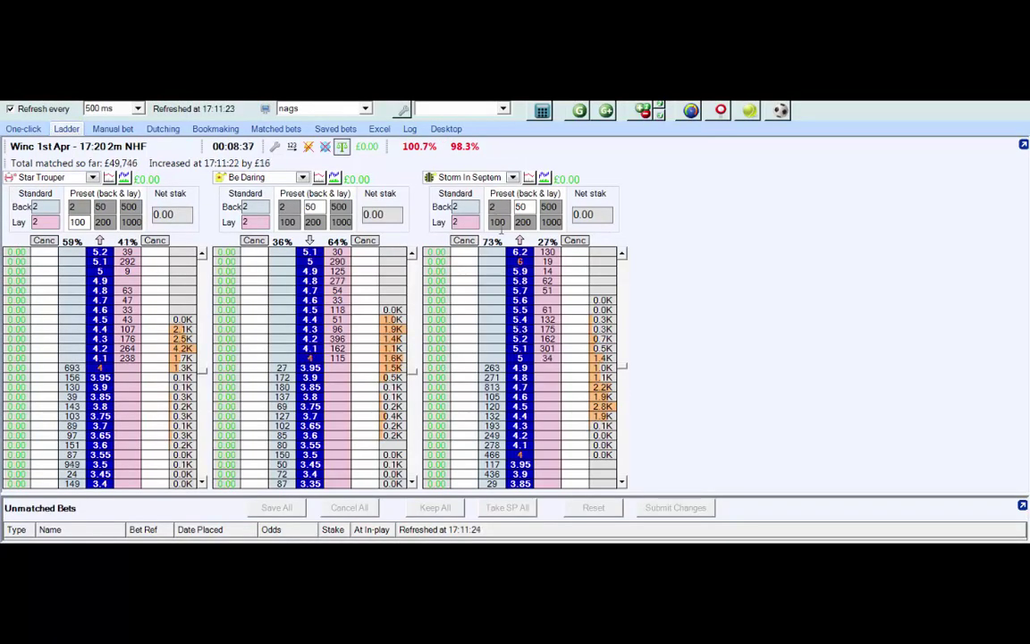
Set the stake to £100 and lay Storm In September at 5 in the Wincanton 17:20 ladder.
click(548, 359)
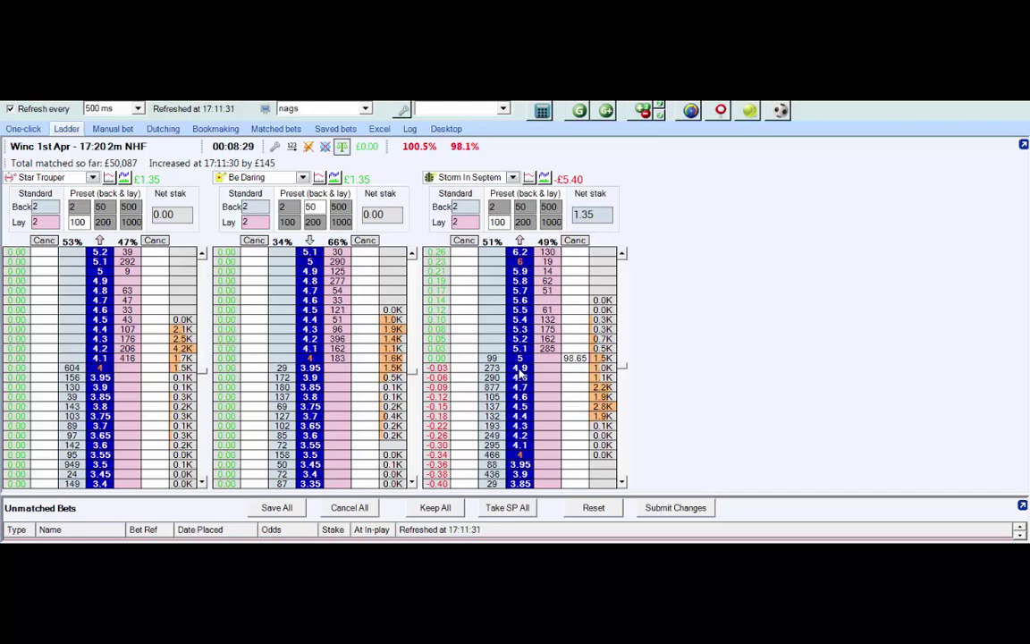
click(521, 375)
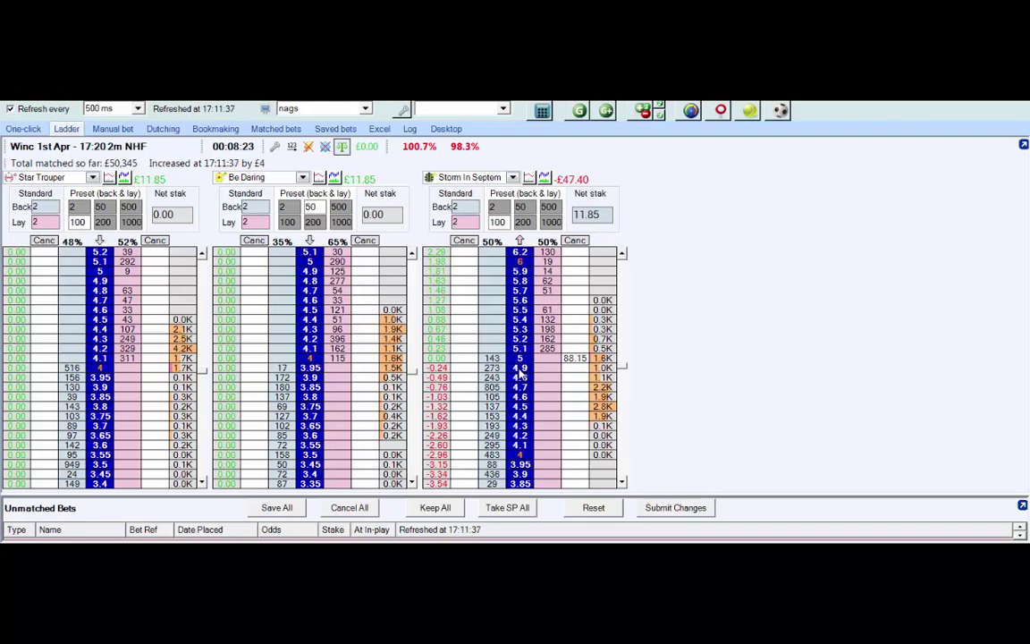
click(522, 376)
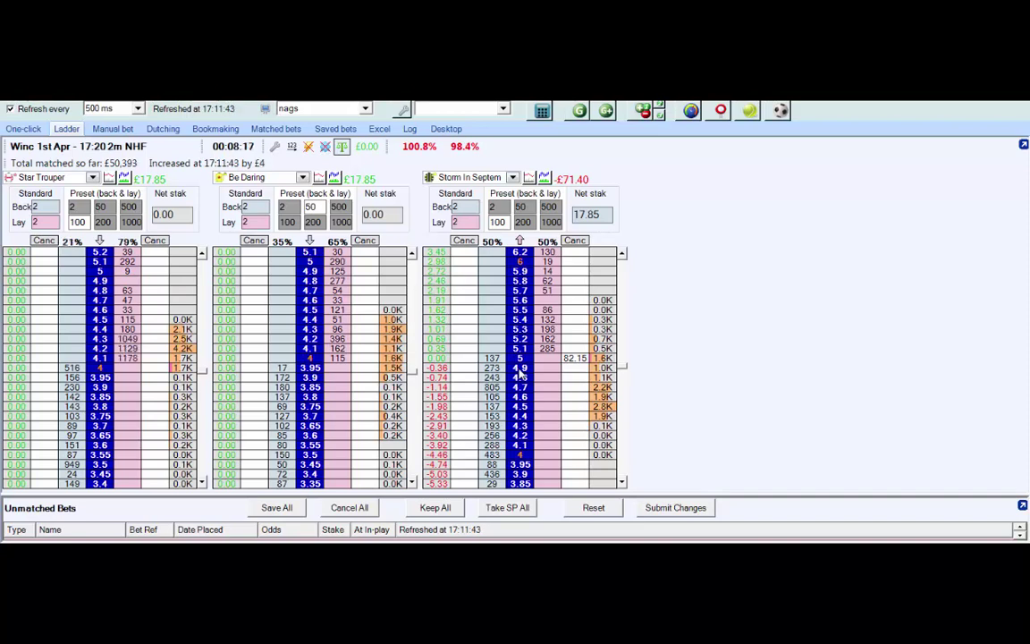
Switch to the TTH page and examine Storm In September's win and place prices and market movements for the Wincanton 17:20.
mouse_move(530, 178)
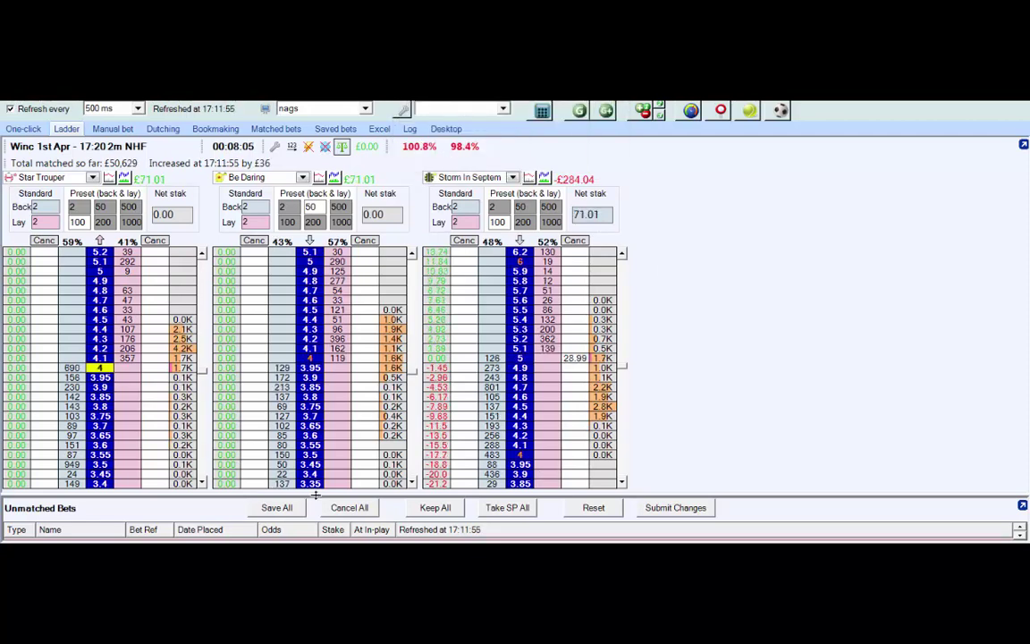
mouse_move(156, 546)
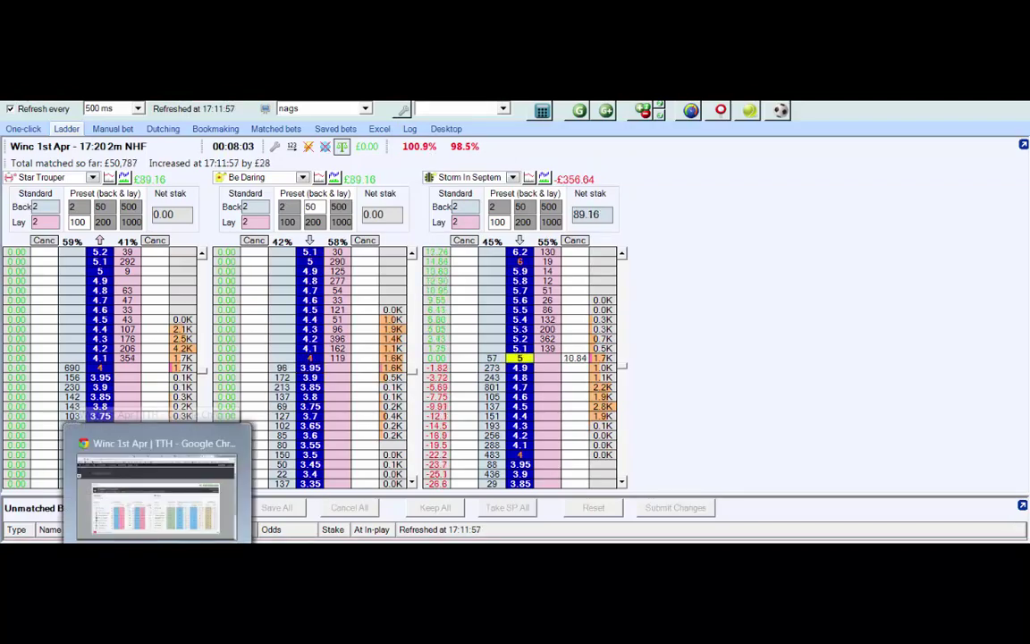
click(157, 492)
mouse_move(401, 419)
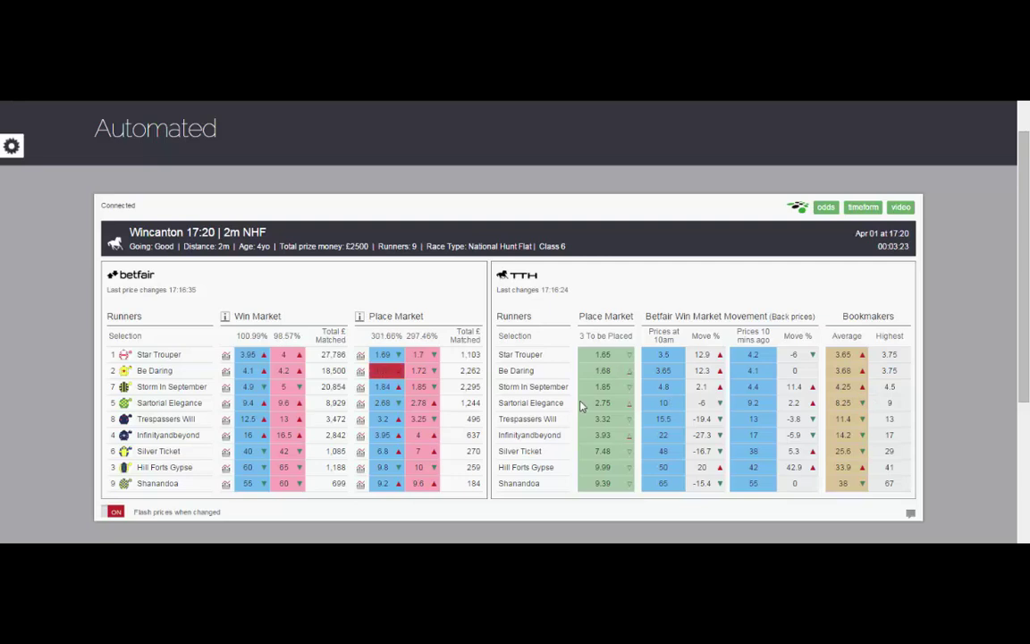
mouse_move(225, 391)
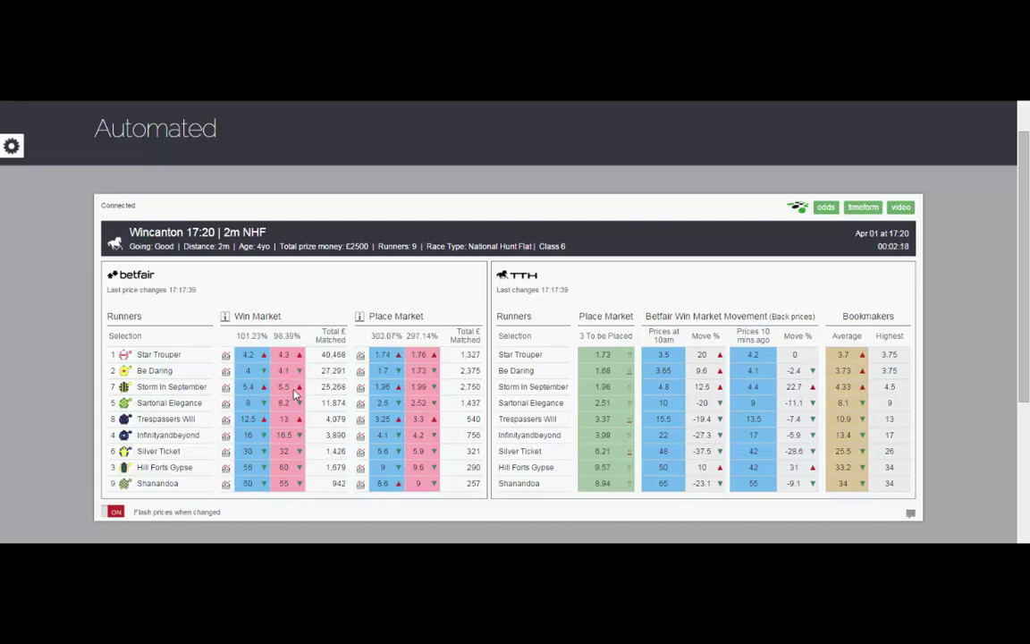
mouse_move(225, 390)
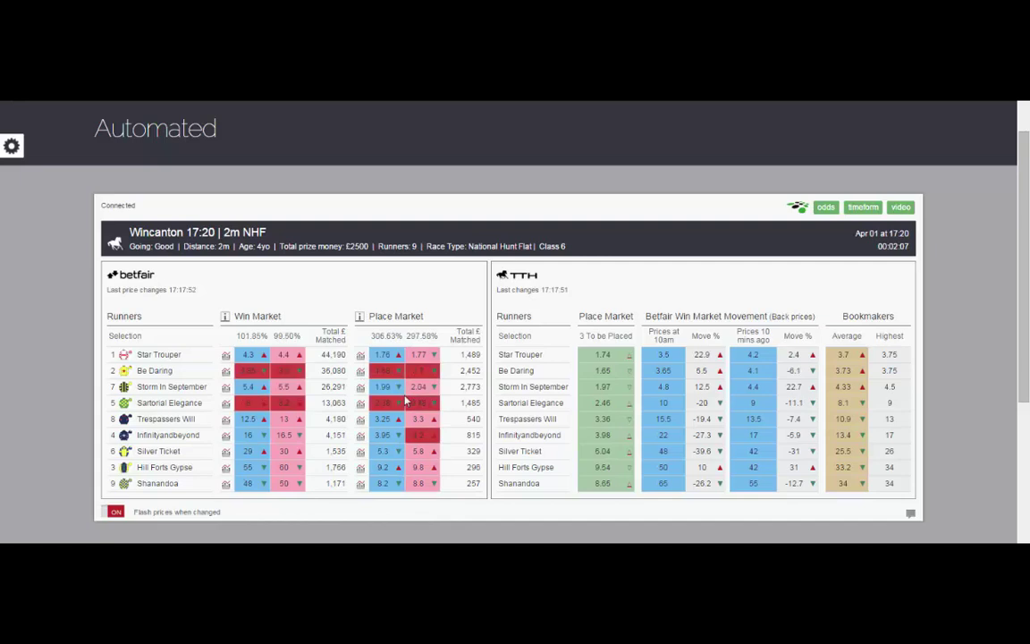
mouse_move(362, 392)
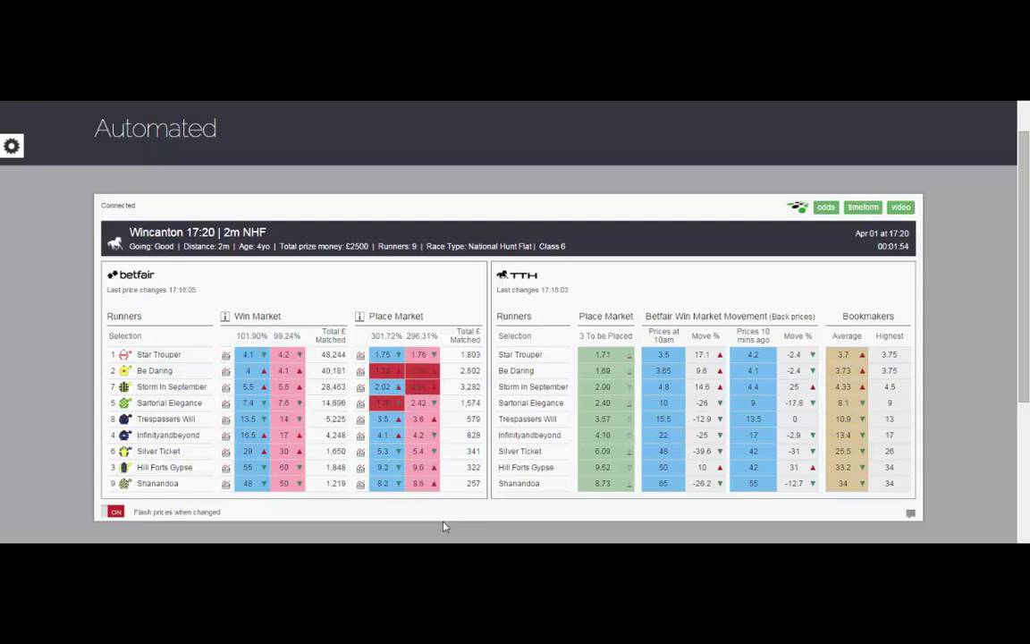
Switch to Bet Angel, back Storm In September for £100 at 5.6, and lay it again for £100 at 5.6.
mouse_move(295, 517)
click(286, 438)
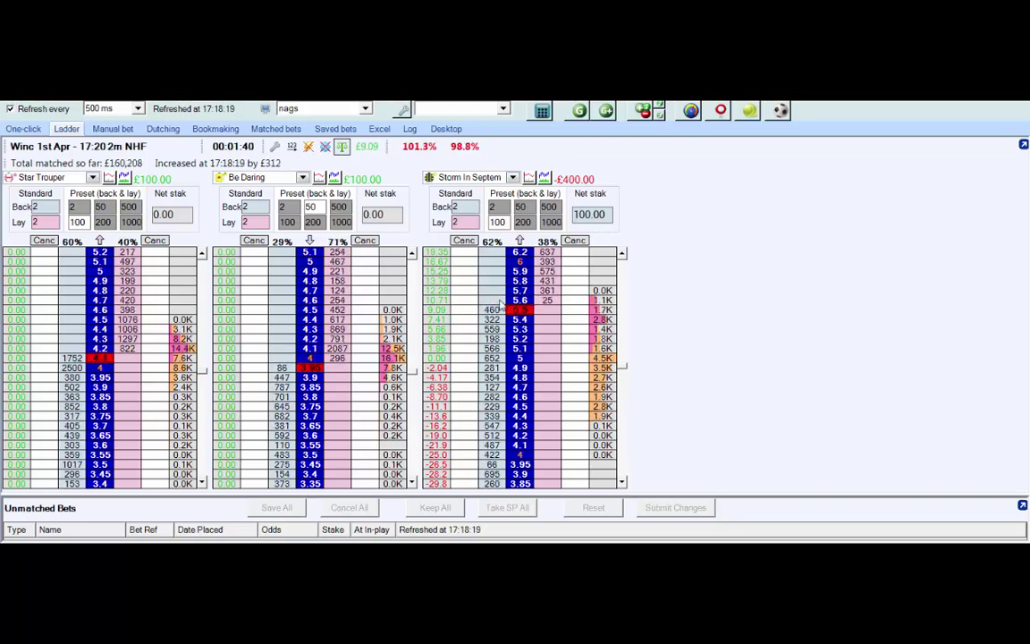
click(501, 300)
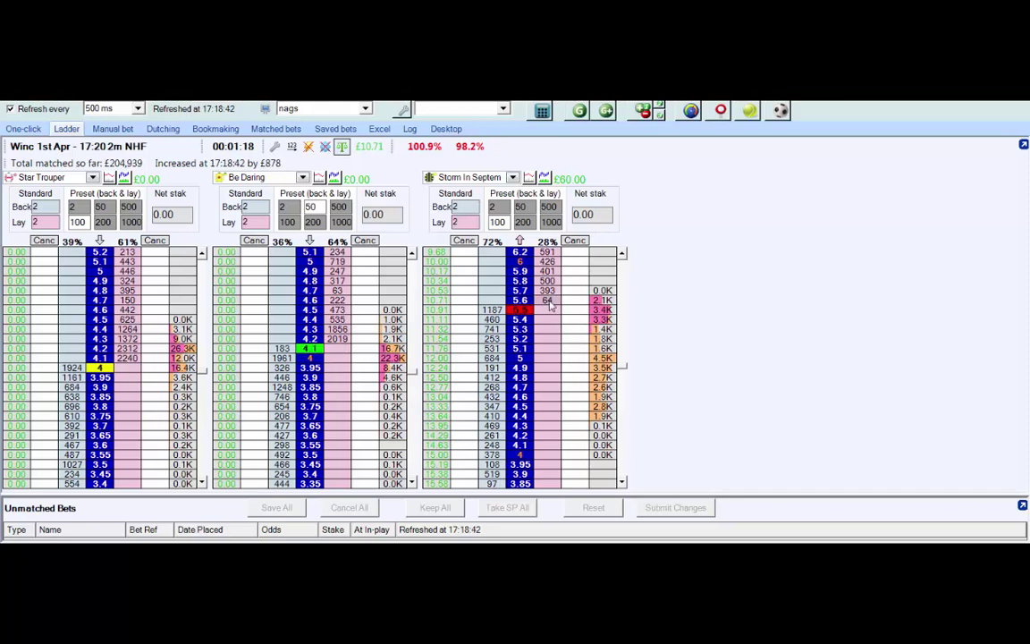
click(550, 302)
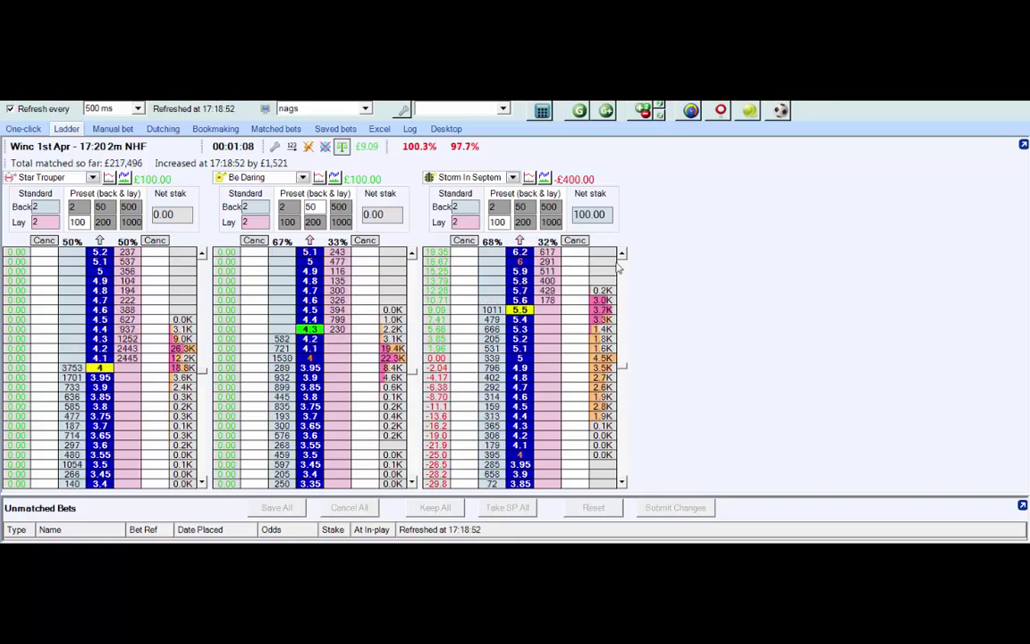
Check the Wincanton 17:20 prices on the TTH page, and back Storm In September for £100 at 5.5 in the Bet Angel ladder.
click(623, 254)
click(623, 254)
click(622, 254)
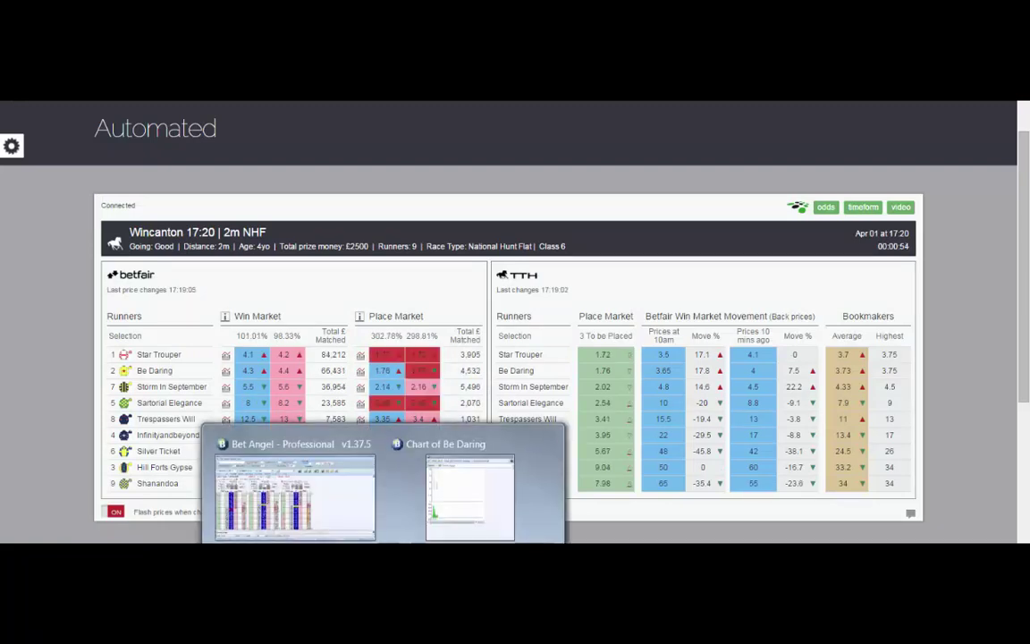
click(340, 506)
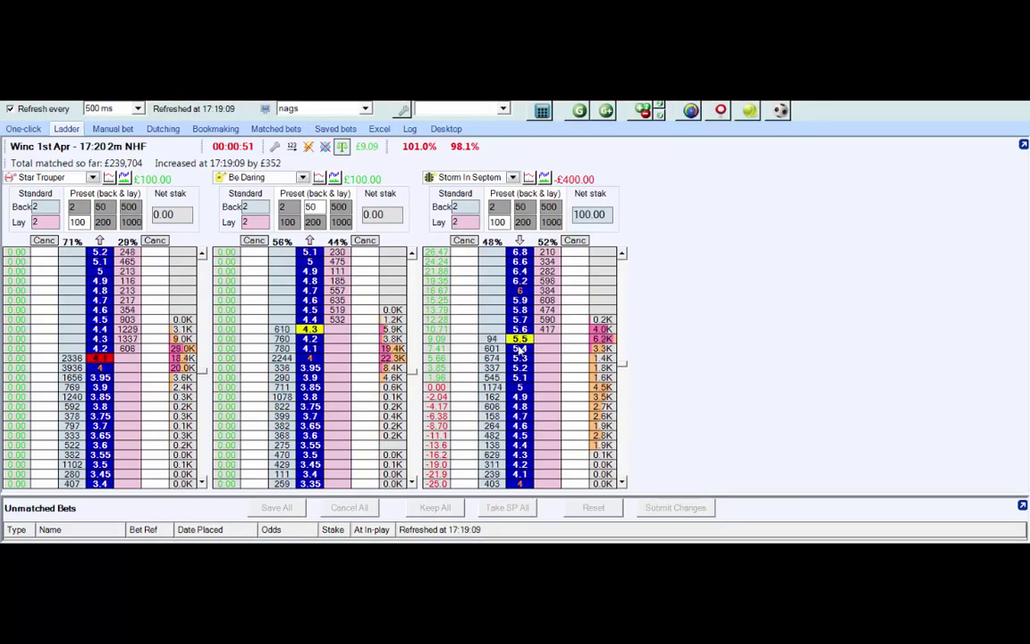
click(496, 341)
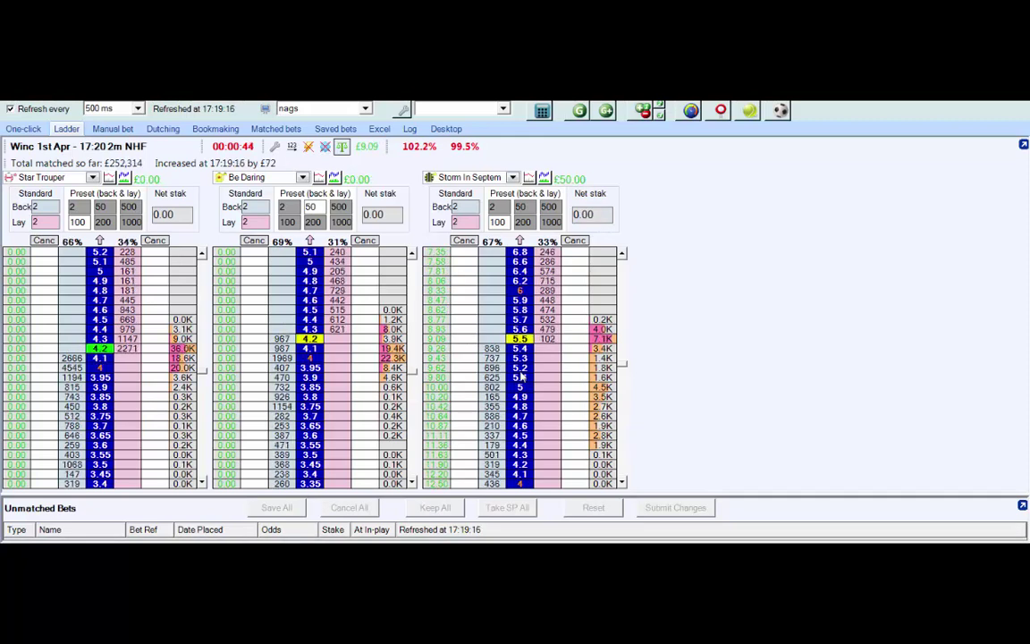
Open the One-click view of the Wincanton 17:20 market to green up the Storm In September trade.
click(24, 130)
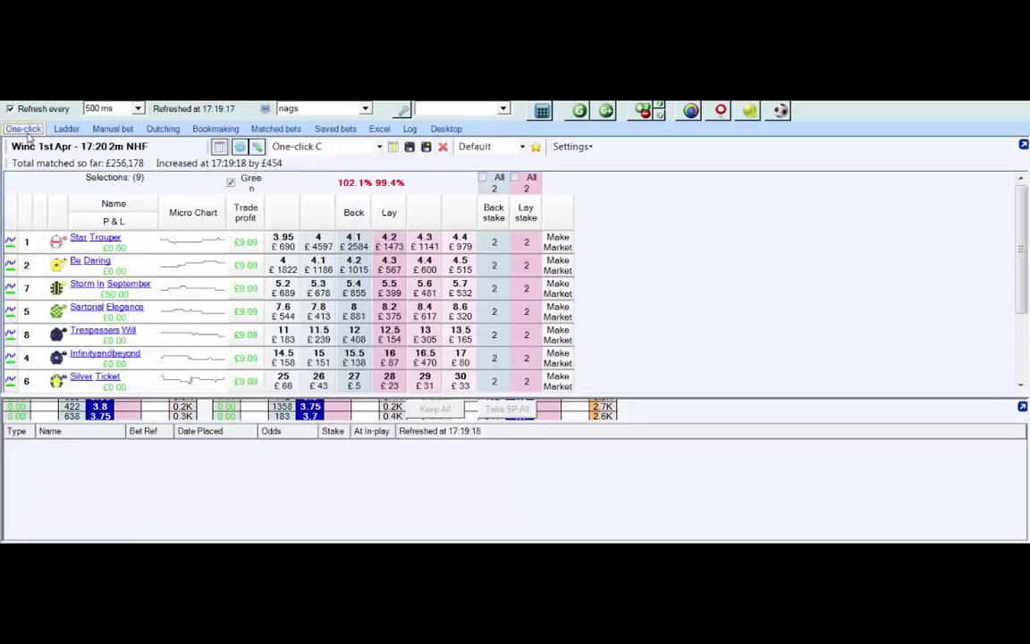